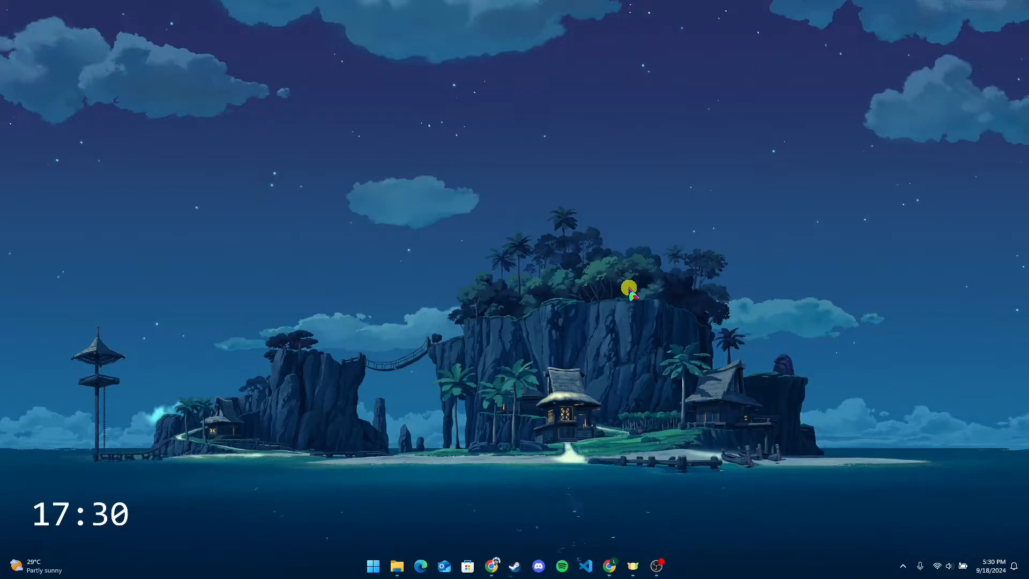
# Step: Open Chrome and go to create.vista.com
pyautogui.click(609, 565)
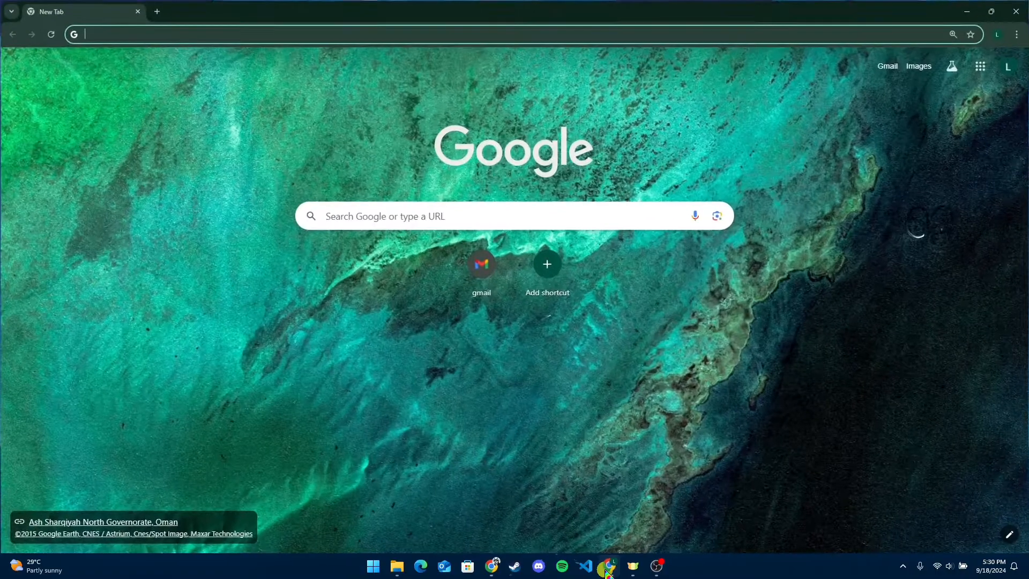
pyautogui.write('create.vista.com')
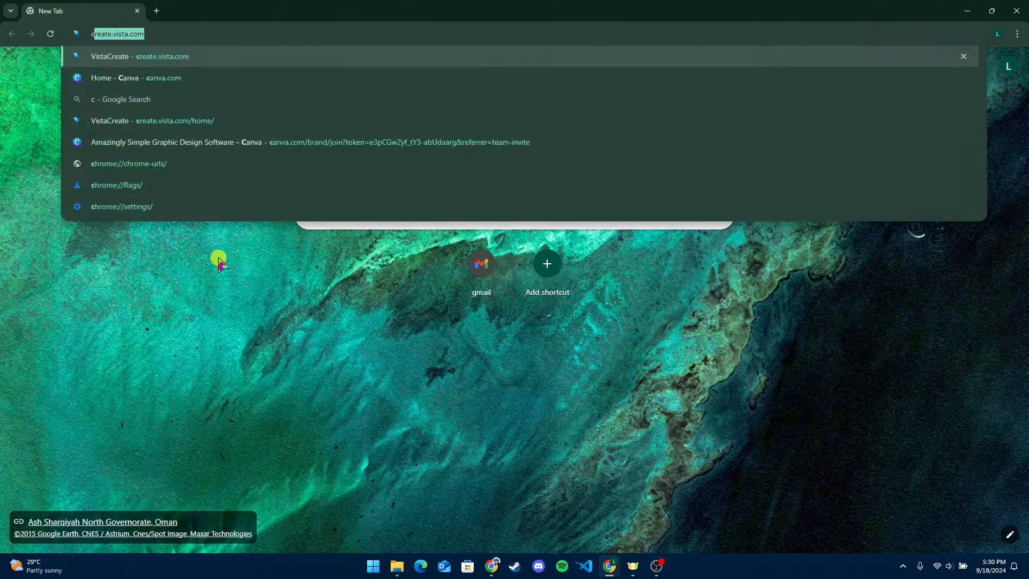
pyautogui.press('Return')
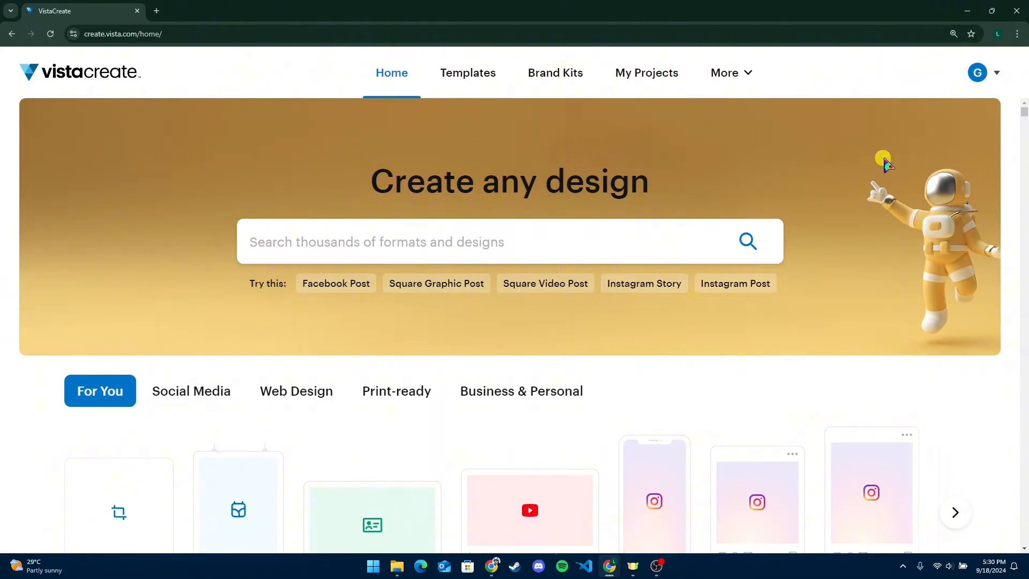
# Step: Choose the Square Video Post format from the home page's suggested design formats
pyautogui.scroll(-2, 485, 251)
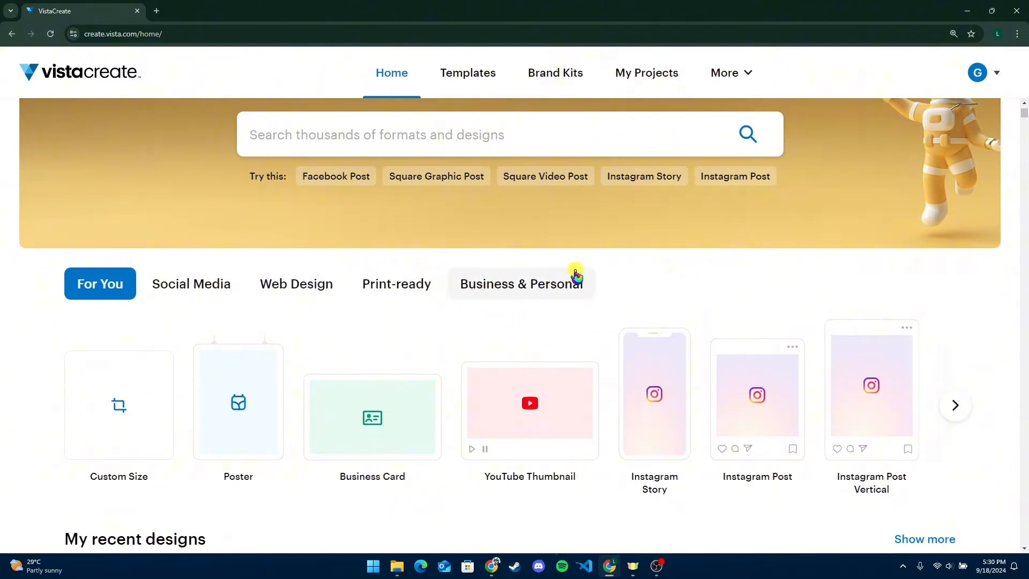
pyautogui.click(394, 131)
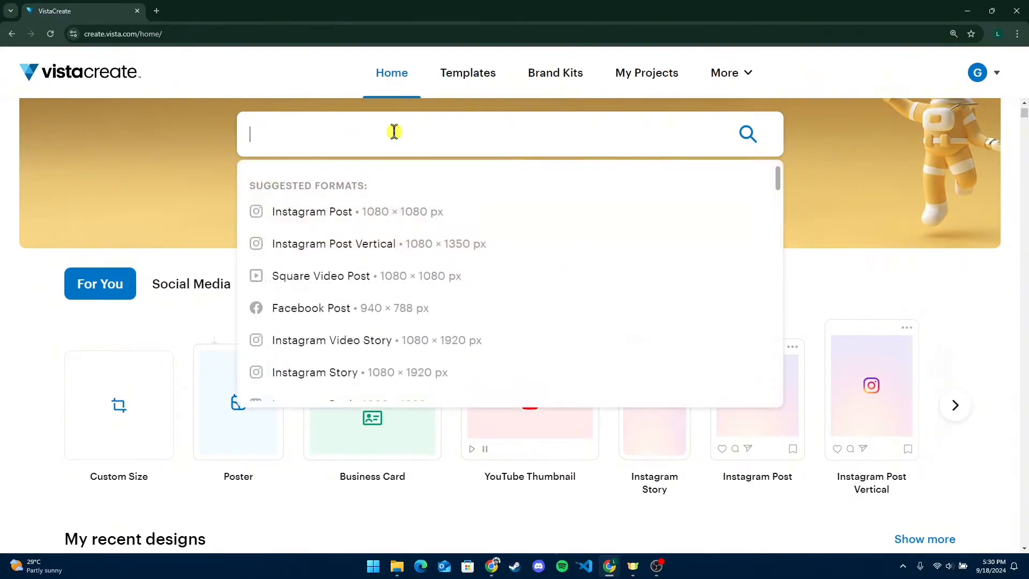
pyautogui.click(345, 290)
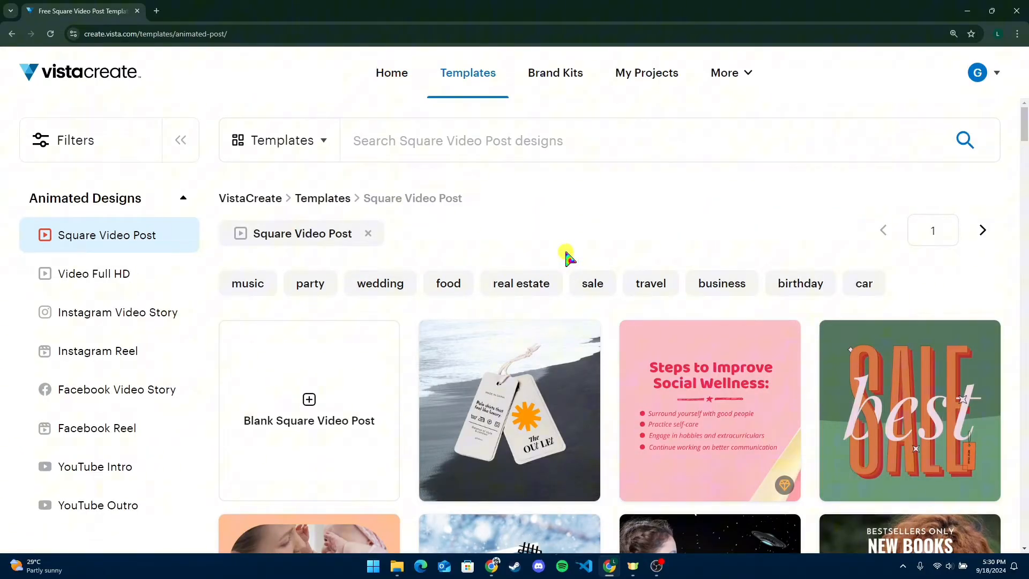
# Step: Open the Square Video Post template showing The Outlet clothing tags with an orange flower on a dark beach
pyautogui.scroll(-1, 566, 253)
pyautogui.scroll(-2, 568, 257)
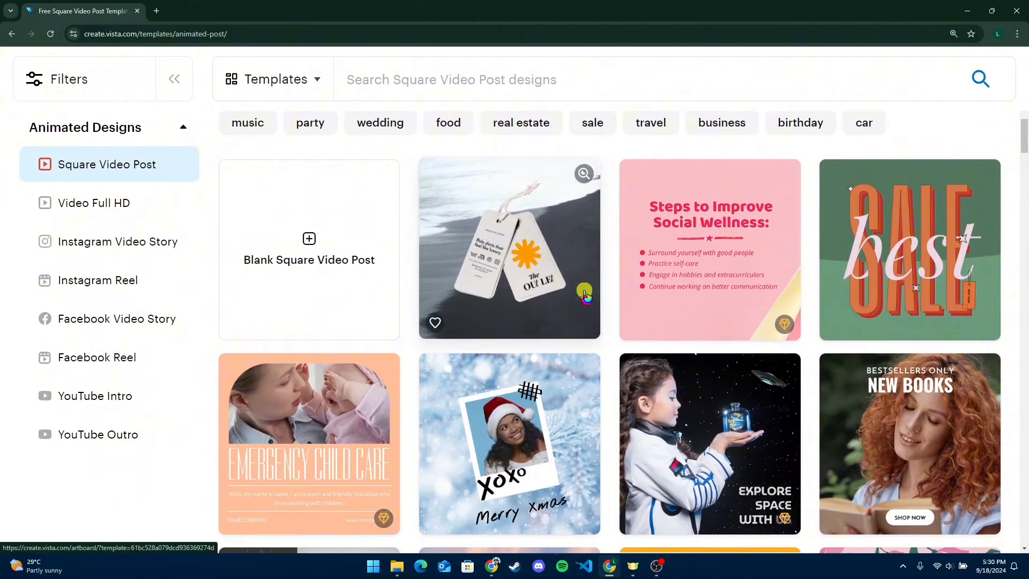
pyautogui.scroll(-1, 586, 294)
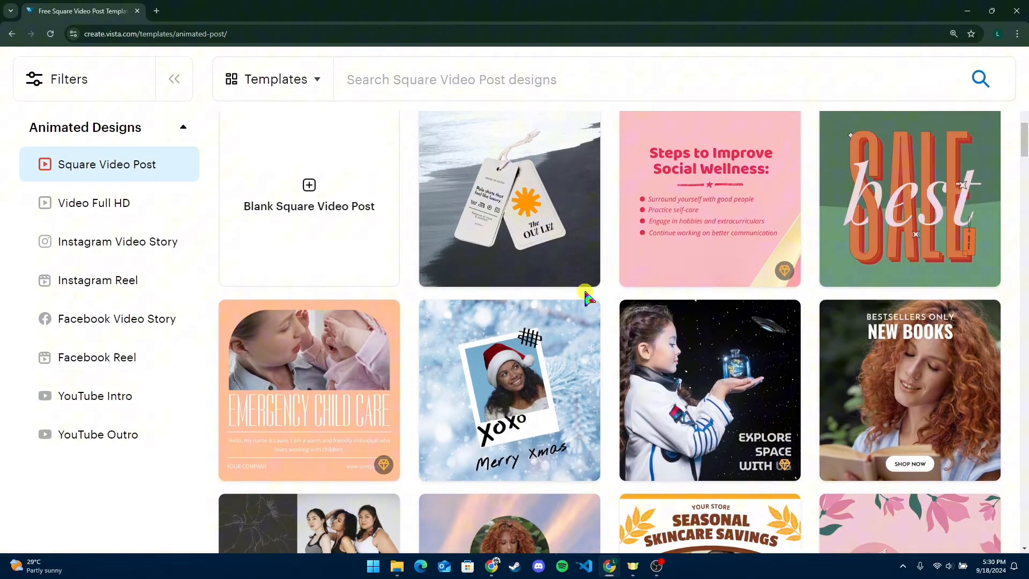
pyautogui.scroll(2, 587, 296)
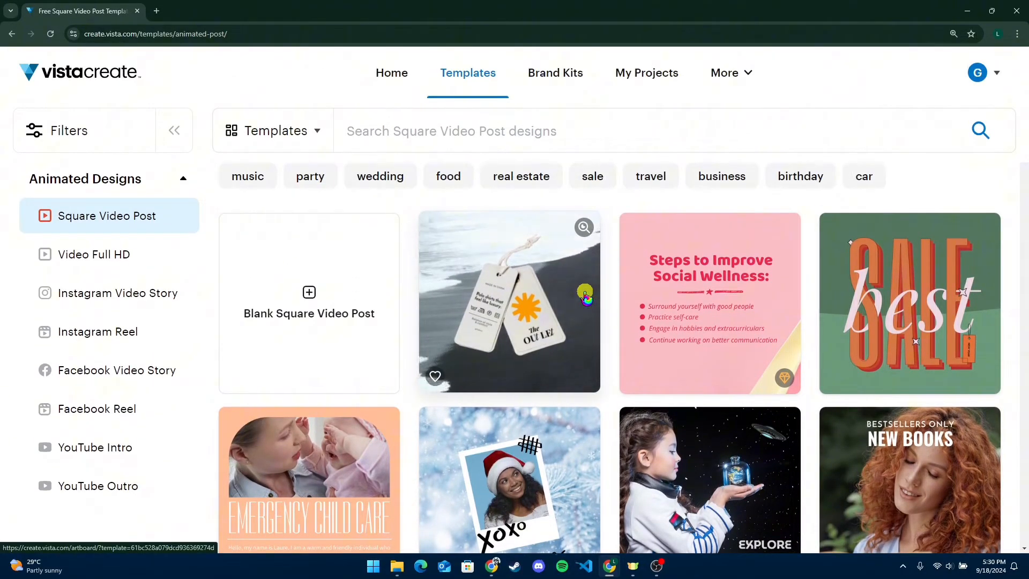
pyautogui.scroll(-2, 586, 296)
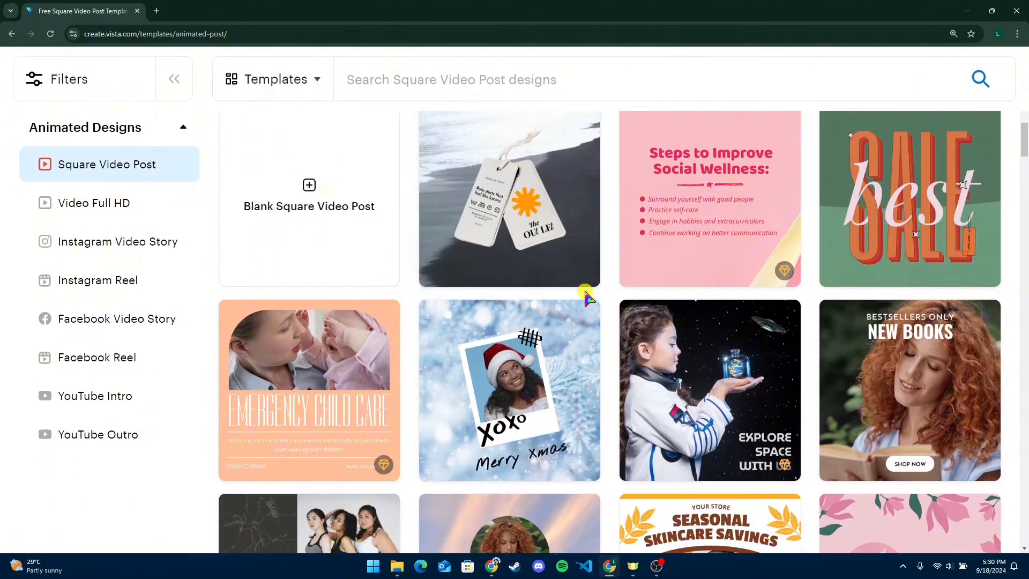
pyautogui.scroll(-1, 586, 297)
pyautogui.scroll(2, 555, 418)
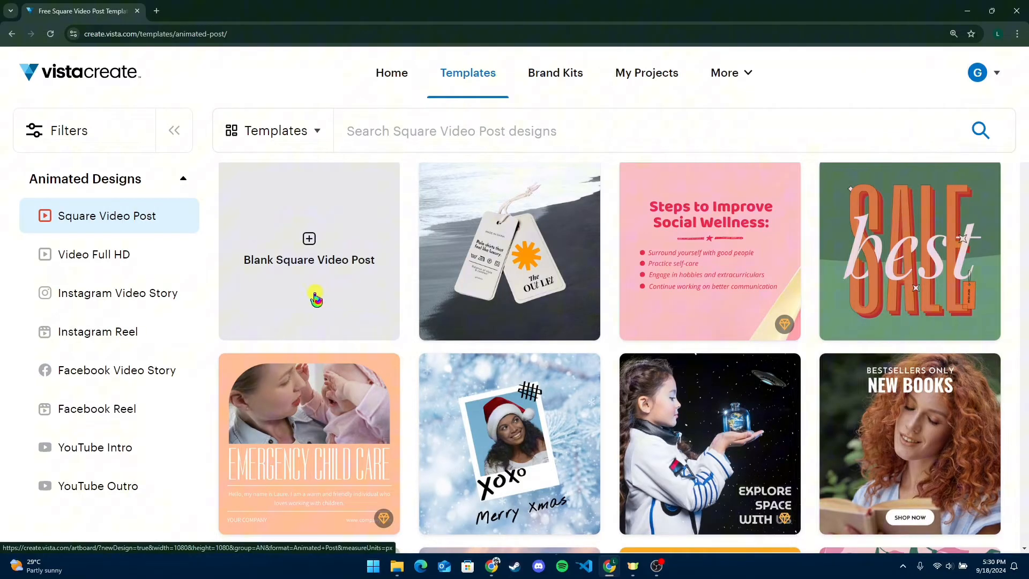
pyautogui.scroll(-1, 326, 306)
pyautogui.scroll(1, 512, 395)
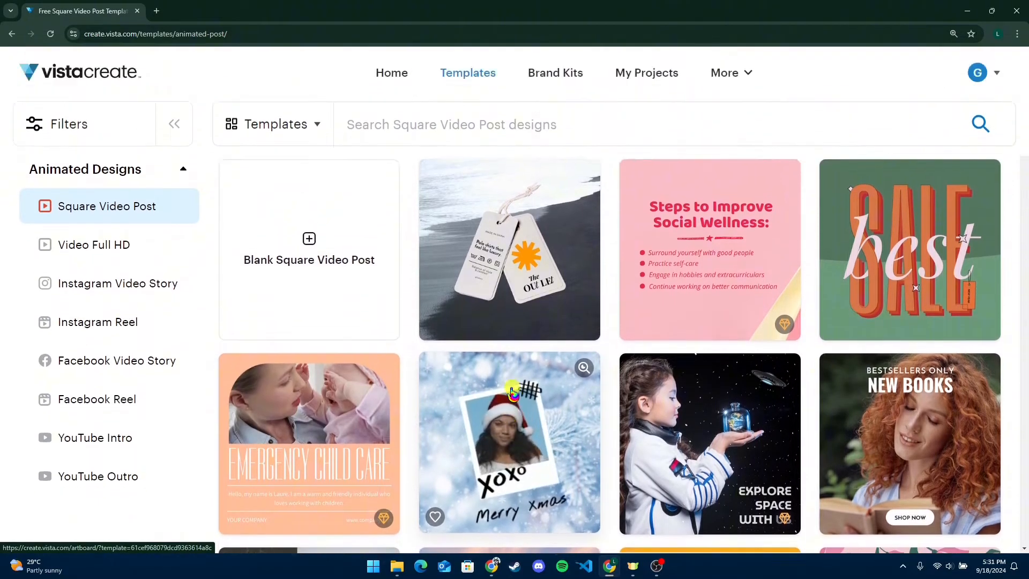
pyautogui.scroll(1, 512, 394)
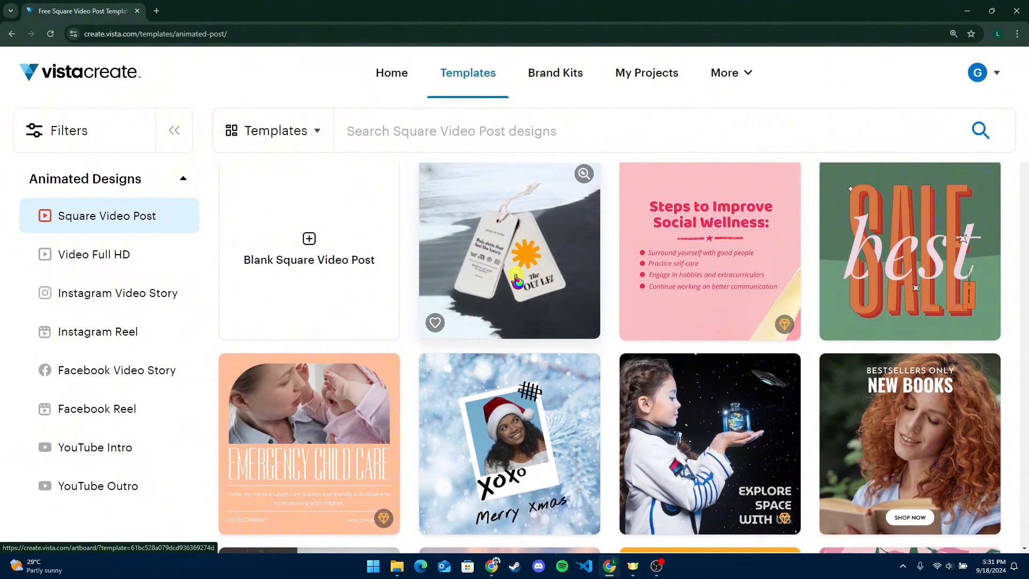
pyautogui.click(513, 279)
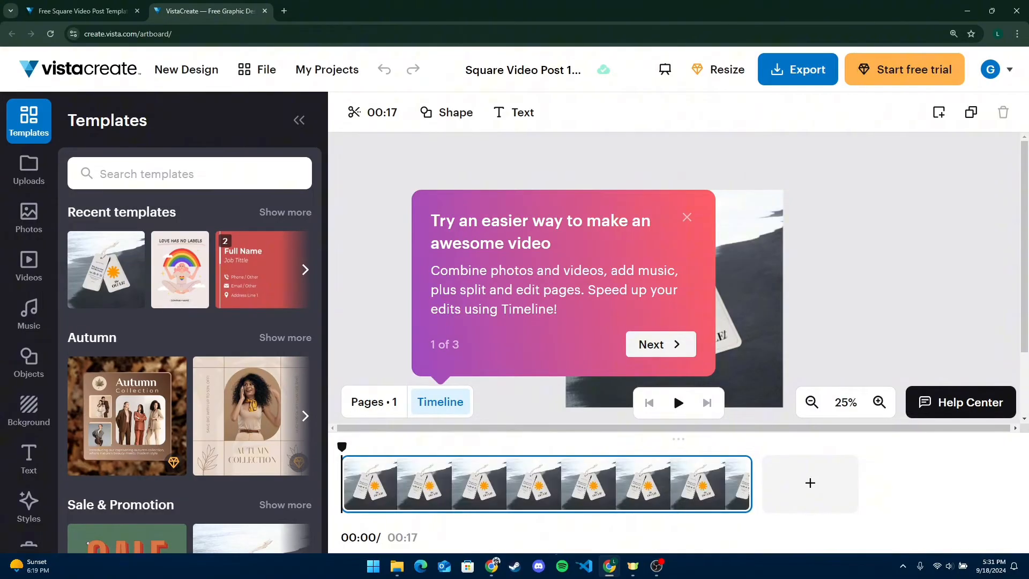
# Step: Change the font of the outlet lettering on the front clothing tag to Adamina
pyautogui.click(298, 121)
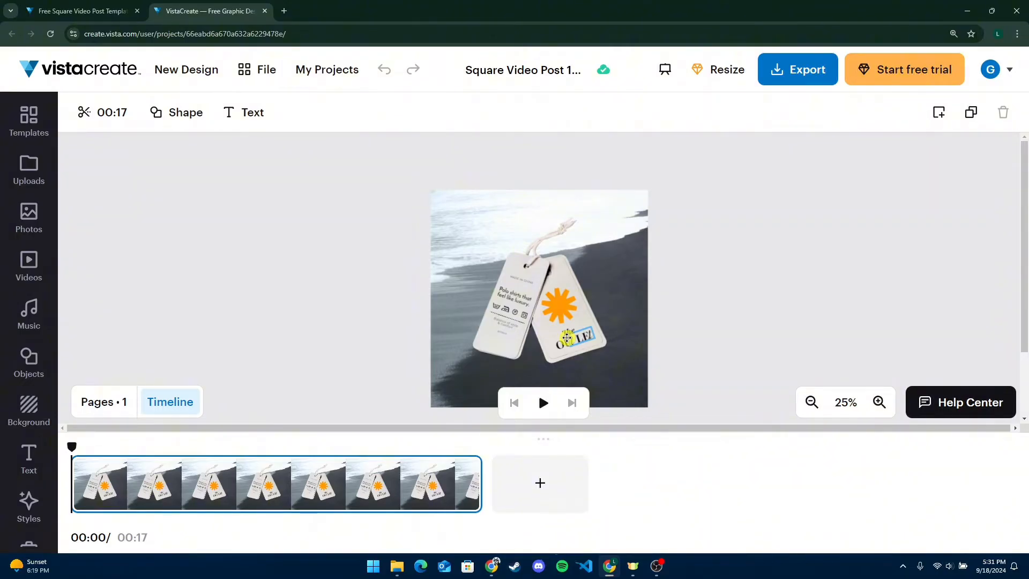
pyautogui.scroll(3, 568, 338)
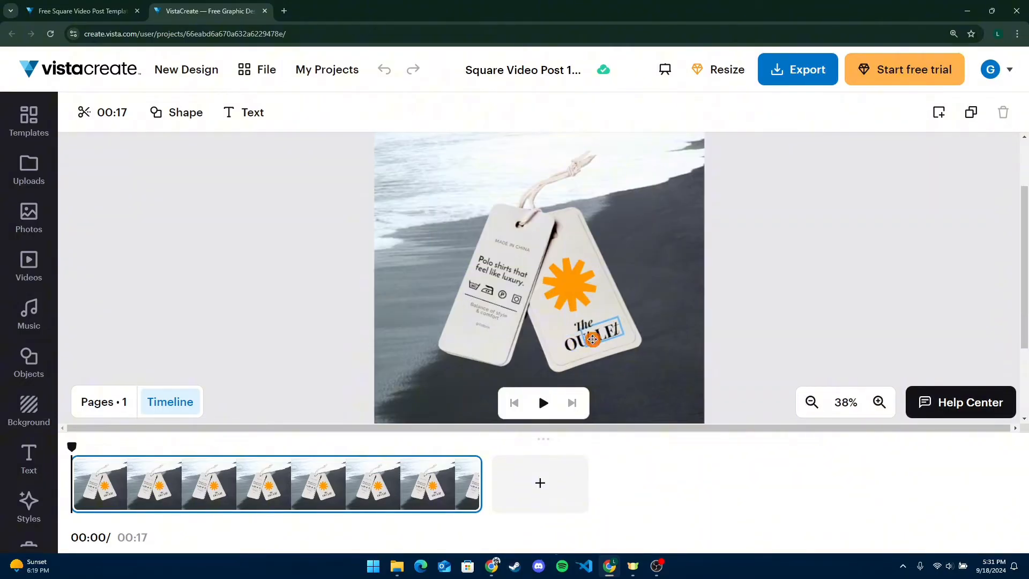
pyautogui.click(552, 348)
pyautogui.click(572, 343)
pyautogui.click(133, 114)
pyautogui.scroll(-5, 182, 408)
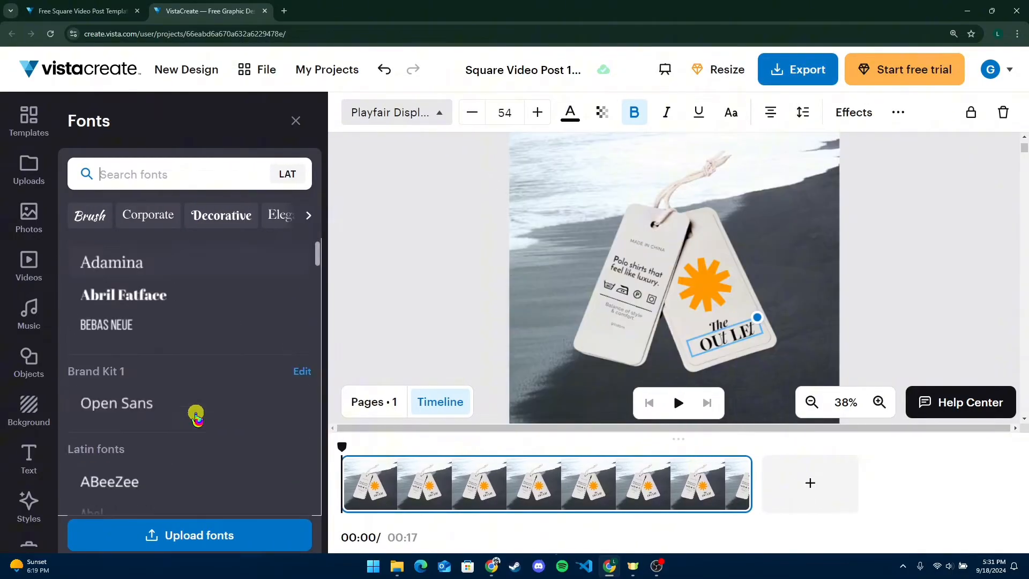
pyautogui.click(145, 427)
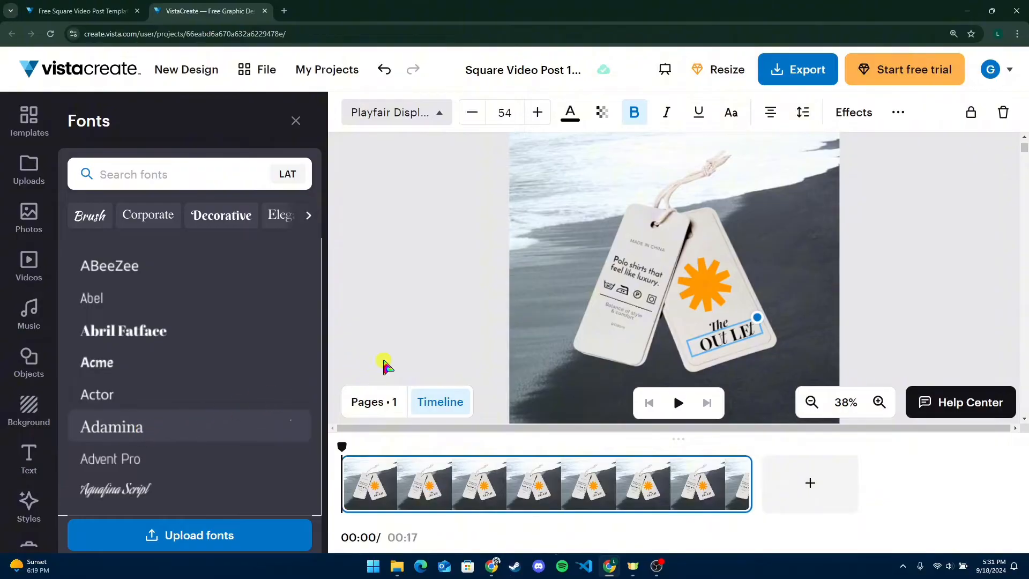
# Step: Reduce the font size of the selected outlet lettering to 43
pyautogui.click(474, 114)
pyautogui.click(474, 113)
pyautogui.click(474, 113)
pyautogui.click(474, 113)
pyautogui.click(474, 113)
pyautogui.click(474, 113)
pyautogui.click(474, 113)
pyautogui.click(474, 113)
pyautogui.click(474, 113)
pyautogui.click(474, 113)
pyautogui.click(474, 113)
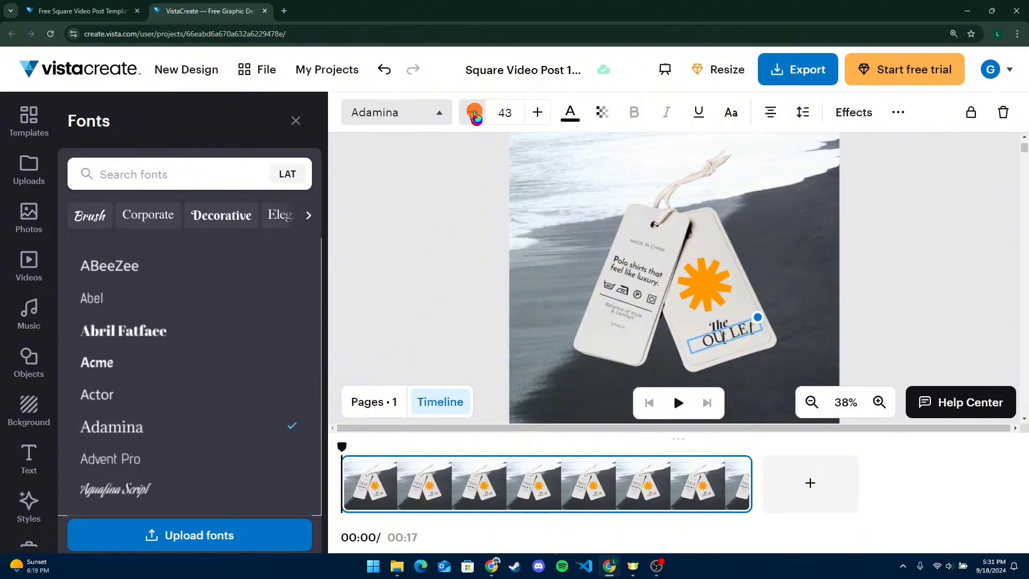
# Step: Recolor the selected outlet lettering magenta with the text fill CC218F
pyautogui.click(569, 115)
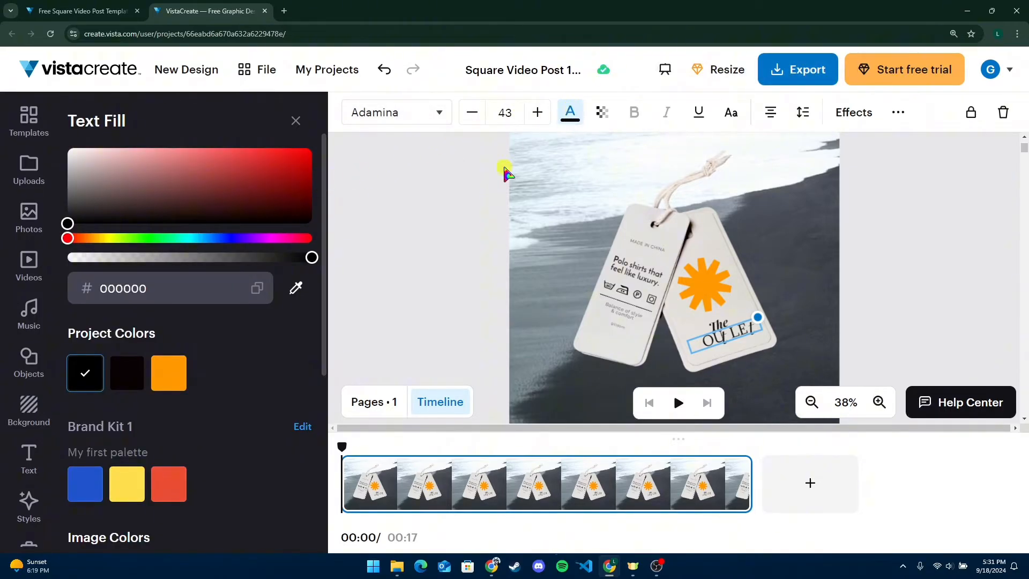
pyautogui.click(90, 489)
pyautogui.moveTo(223, 238); pyautogui.dragTo(285, 238)
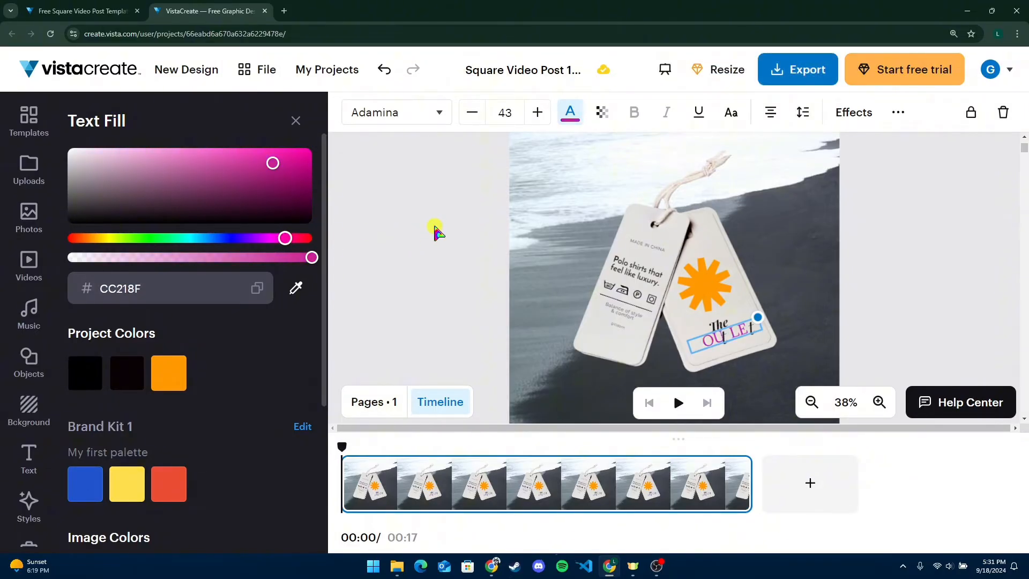
pyautogui.click(437, 232)
# Step: Left-align the separate italic "t t" text within the tag's outlet lettering
pyautogui.click(720, 341)
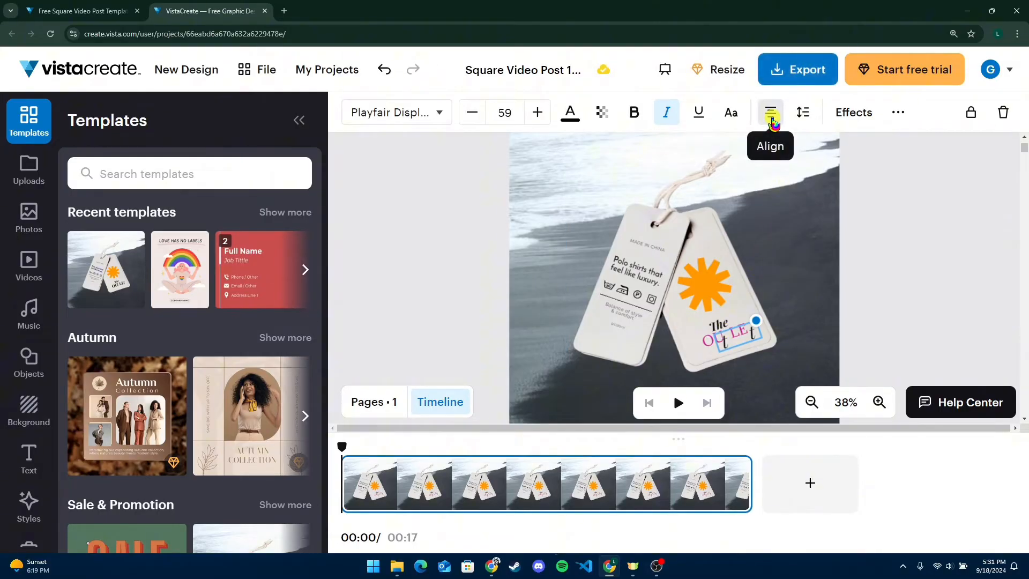
pyautogui.click(772, 119)
pyautogui.click(751, 154)
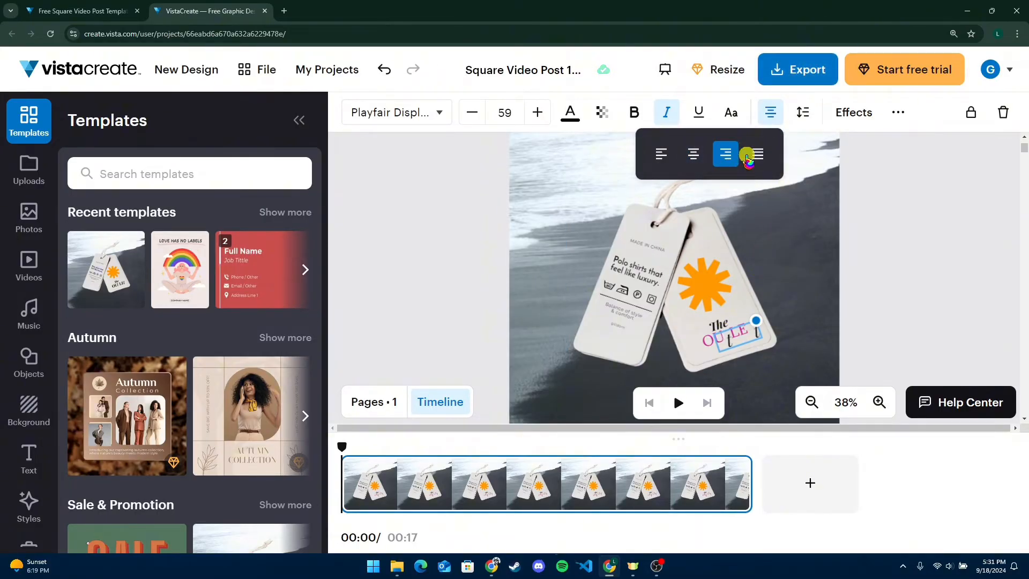
pyautogui.click(662, 154)
pyautogui.click(472, 260)
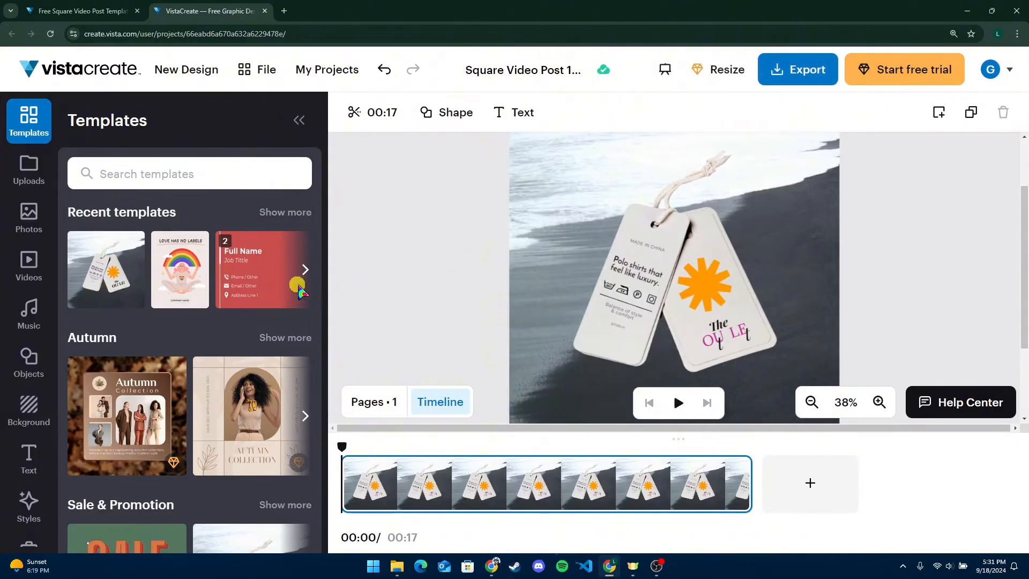
# Step: Look through the stock photo library for images that could be used in the design
pyautogui.click(29, 220)
pyautogui.scroll(-10, 192, 318)
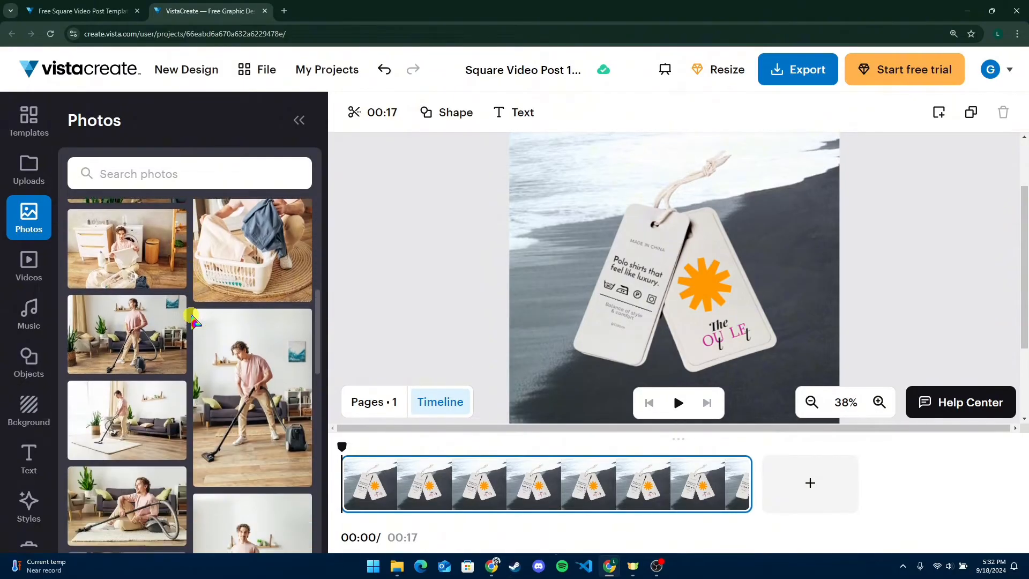
pyautogui.scroll(-10, 192, 318)
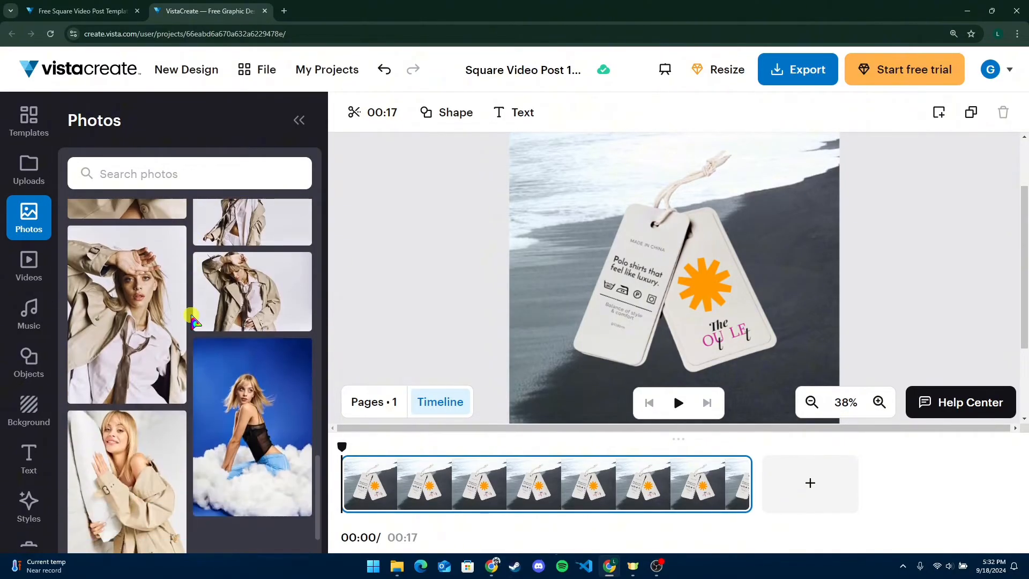
pyautogui.scroll(-10, 193, 320)
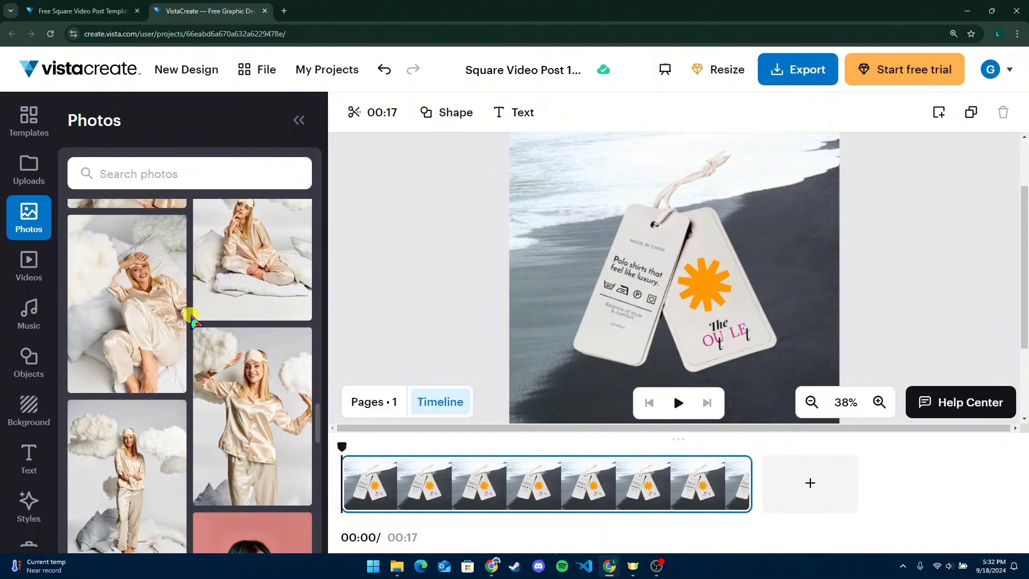
# Step: Open the uploaded files and view the local wallpaper images available for upload without adding any
pyautogui.click(29, 177)
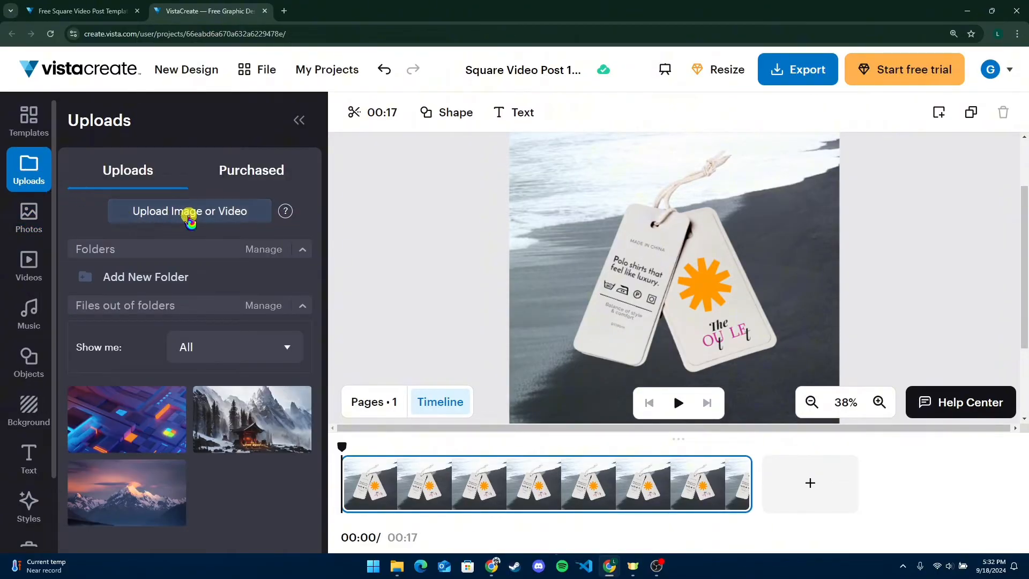
pyautogui.click(196, 212)
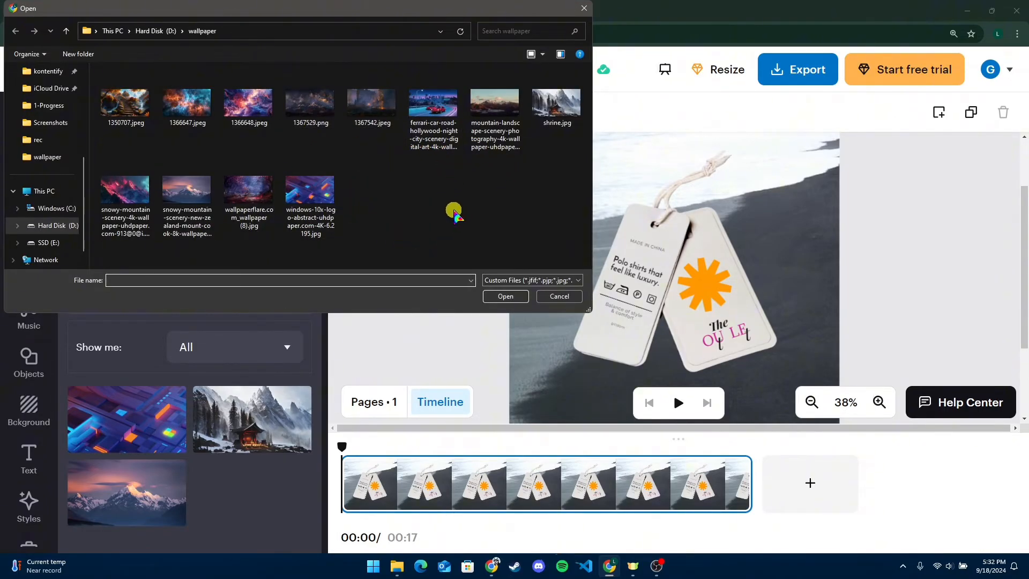
pyautogui.click(563, 295)
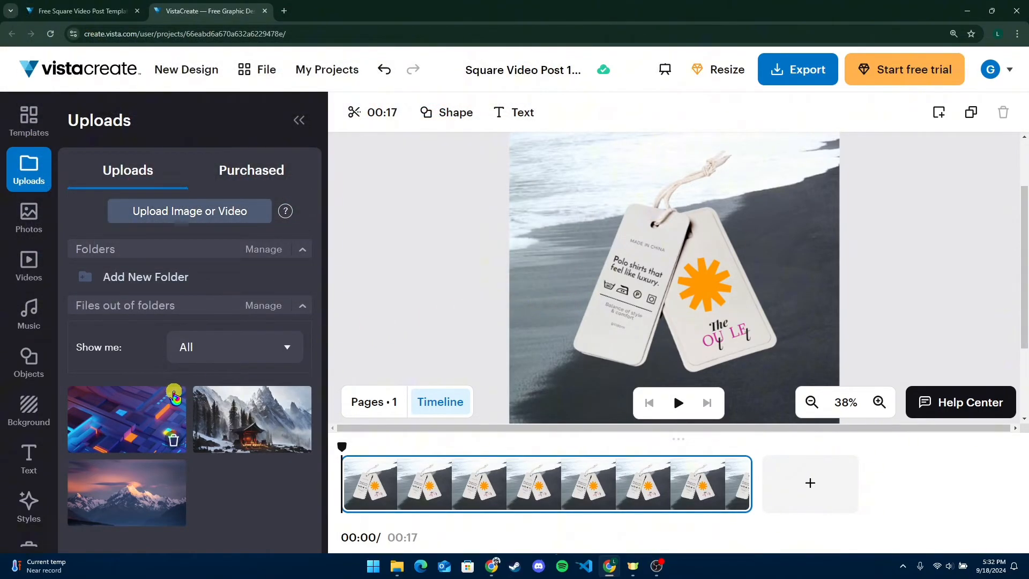
# Step: Add the uploaded snowy mountain sunset photo to the canvas and set it as the background
pyautogui.moveTo(119, 471); pyautogui.dragTo(536, 308)
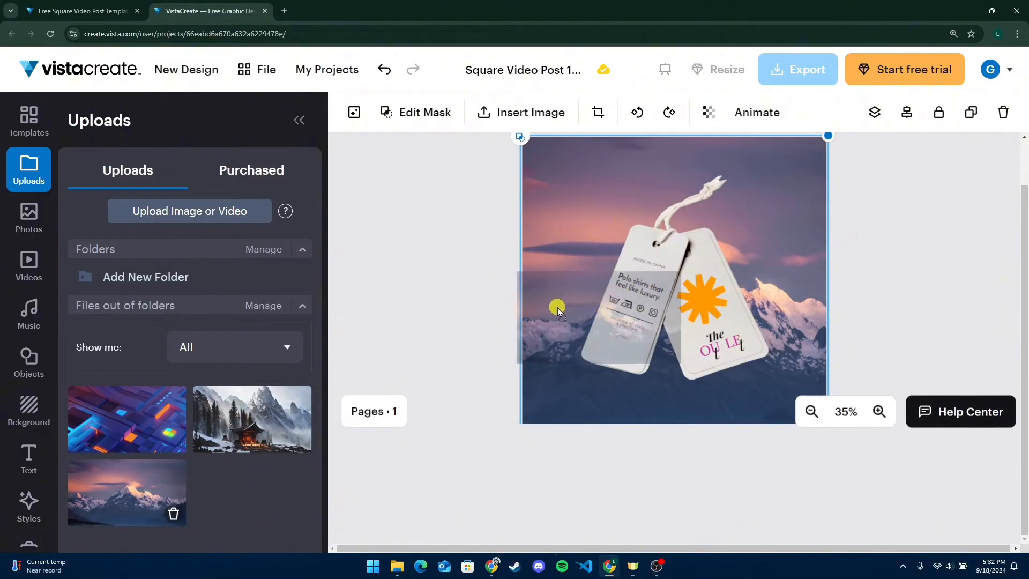
pyautogui.moveTo(418, 406); pyautogui.dragTo(676, 294)
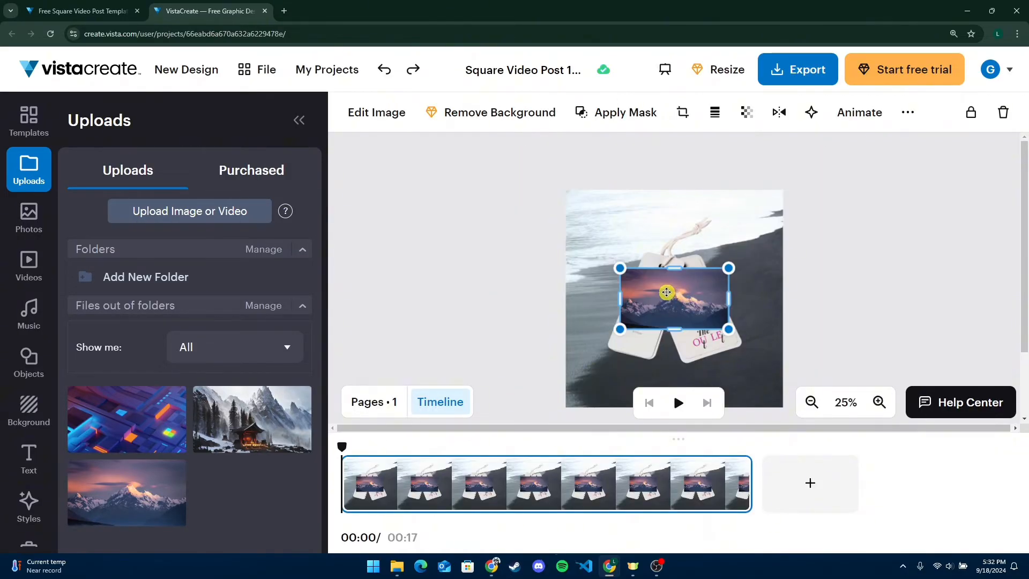
pyautogui.rightClick(666, 292)
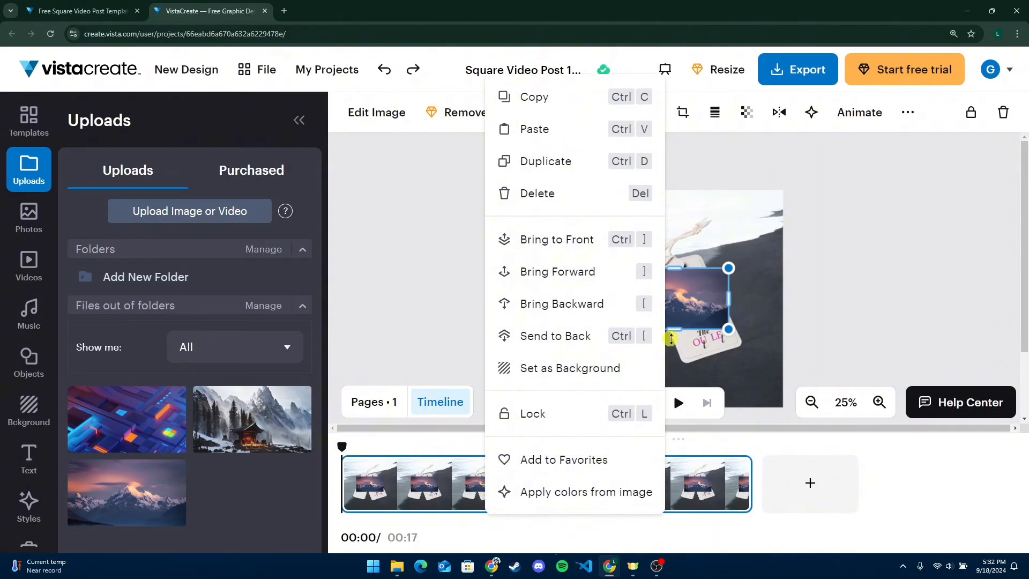
pyautogui.click(592, 370)
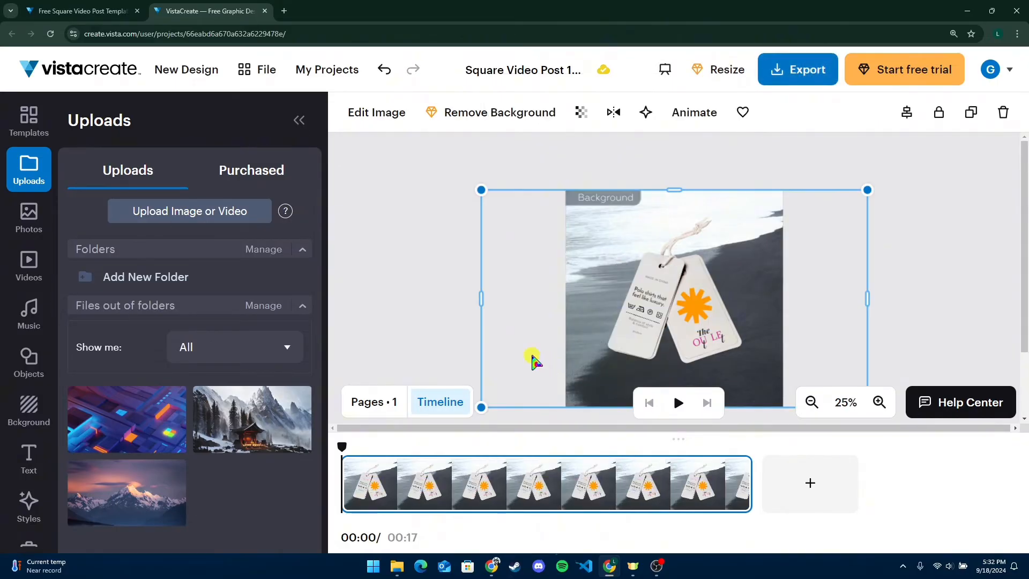
# Step: Add the uploaded abstract image of glowing blue and orange blocks to the canvas and delete it again
pyautogui.click(139, 415)
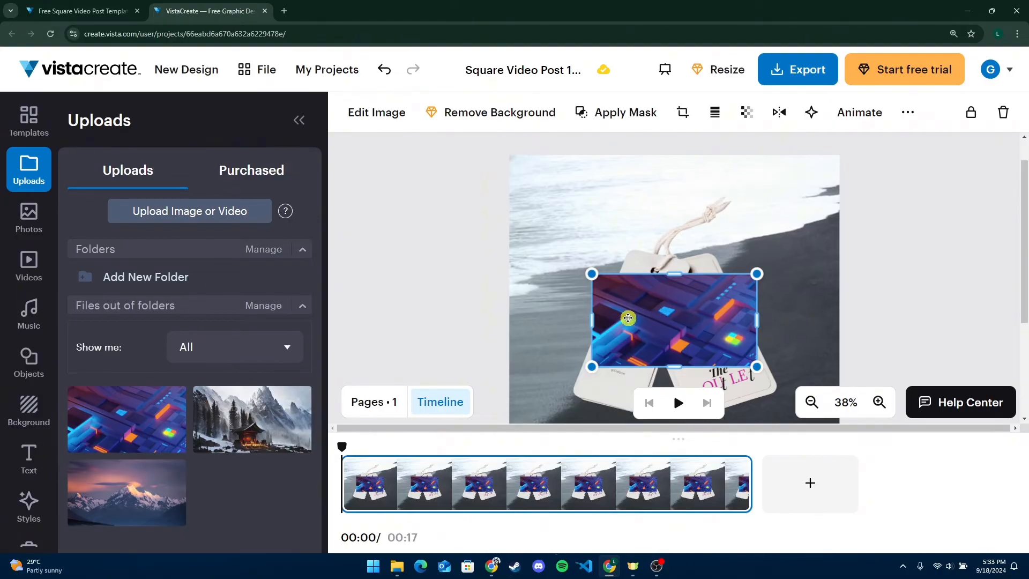
pyautogui.press('Delete')
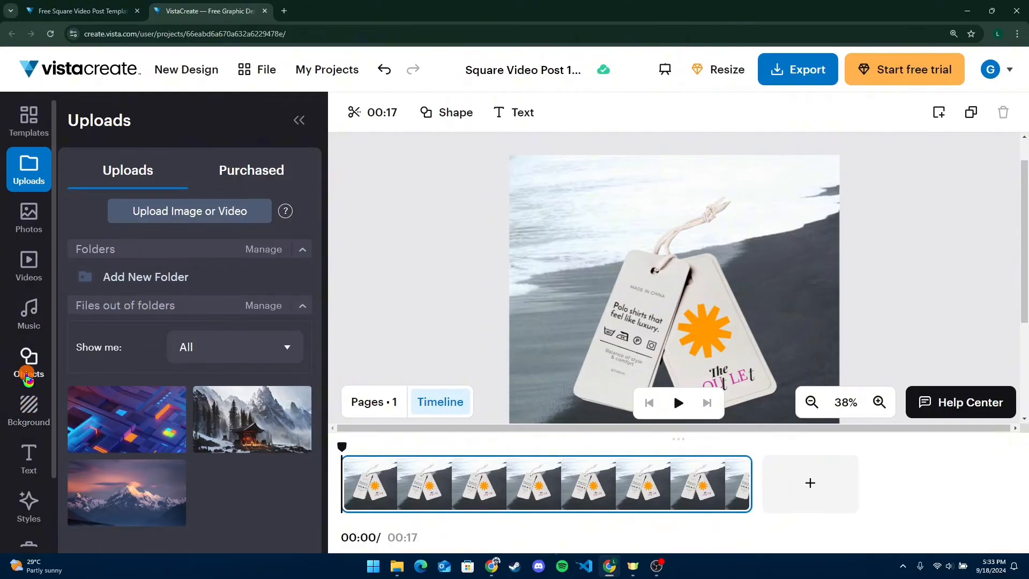
# Step: Browse the static object collections and open the animated objects to see what could be added to the design
pyautogui.click(28, 369)
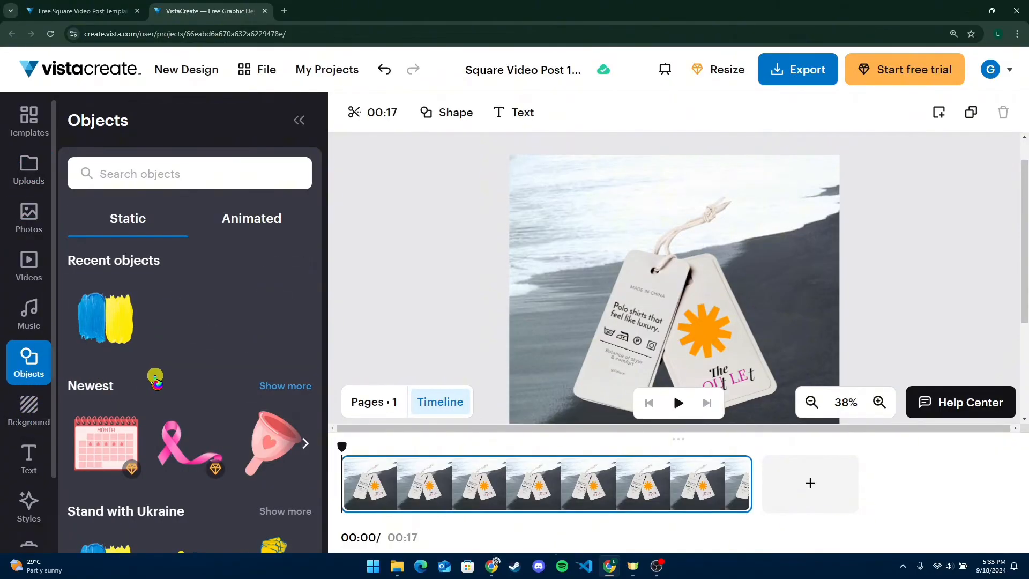
pyautogui.scroll(-1, 183, 389)
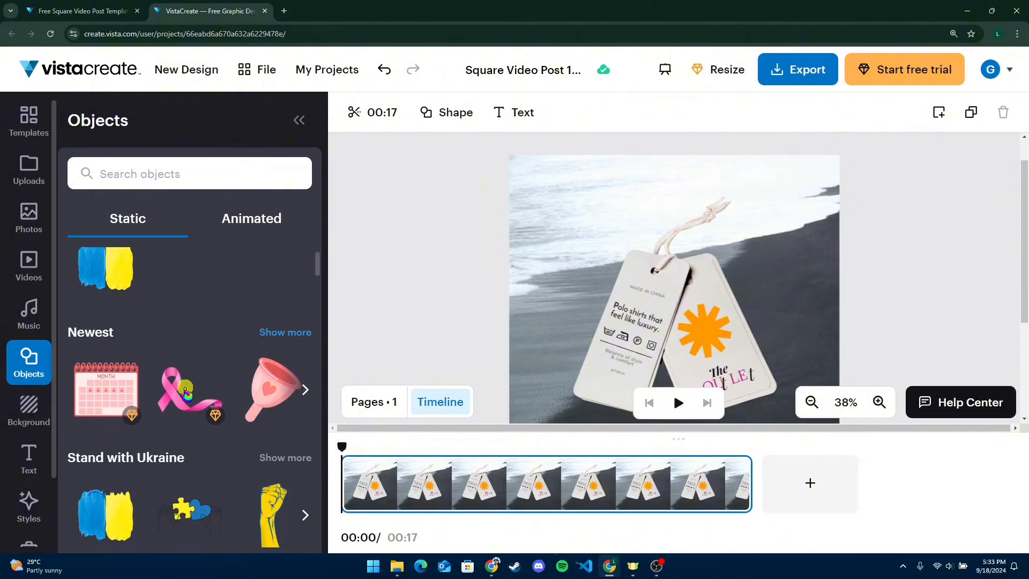
pyautogui.scroll(-5, 185, 391)
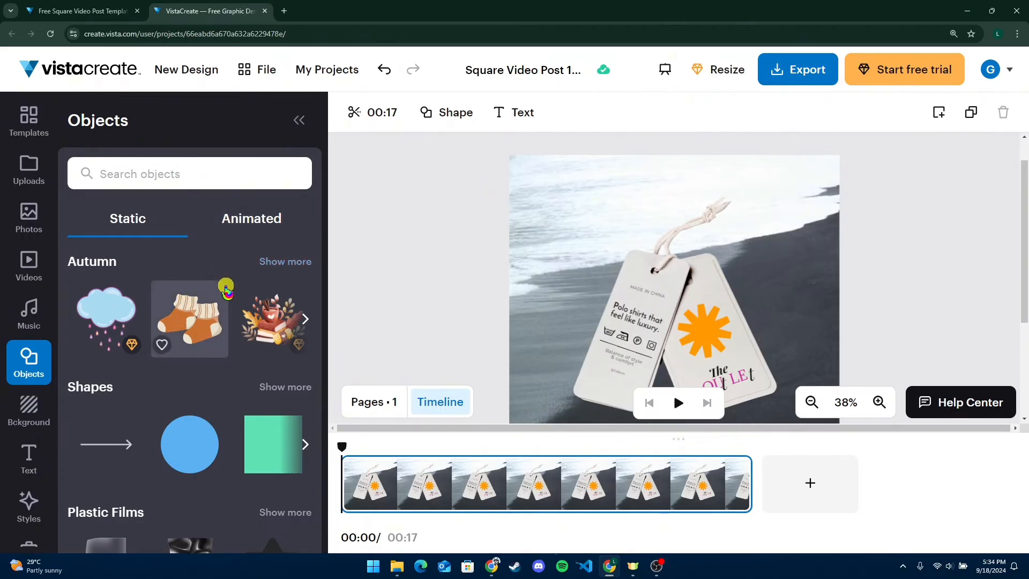
pyautogui.click(251, 228)
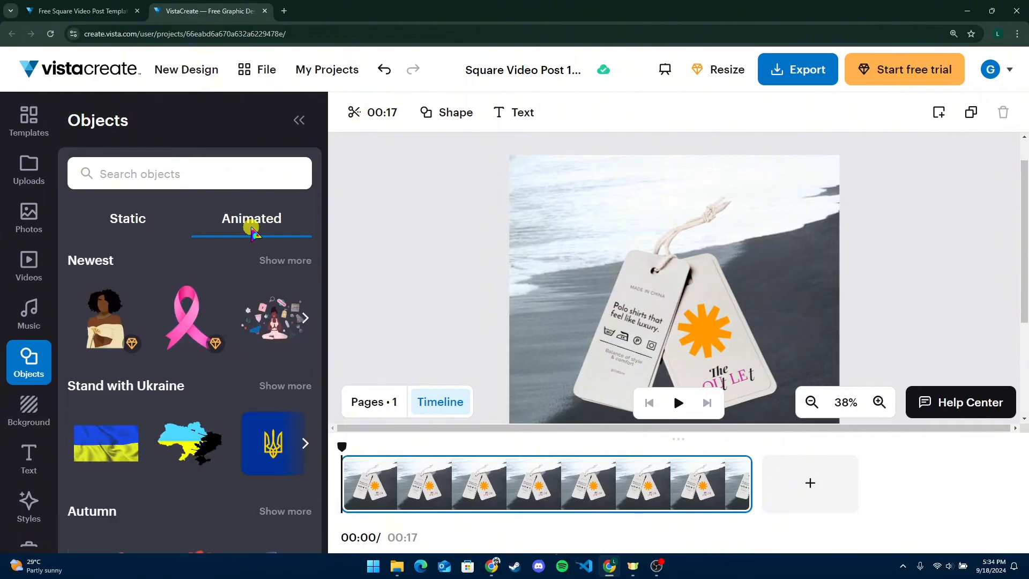
# Step: Apply the Spin animation to the orange starburst on the tag and look over its spin settings
pyautogui.click(702, 333)
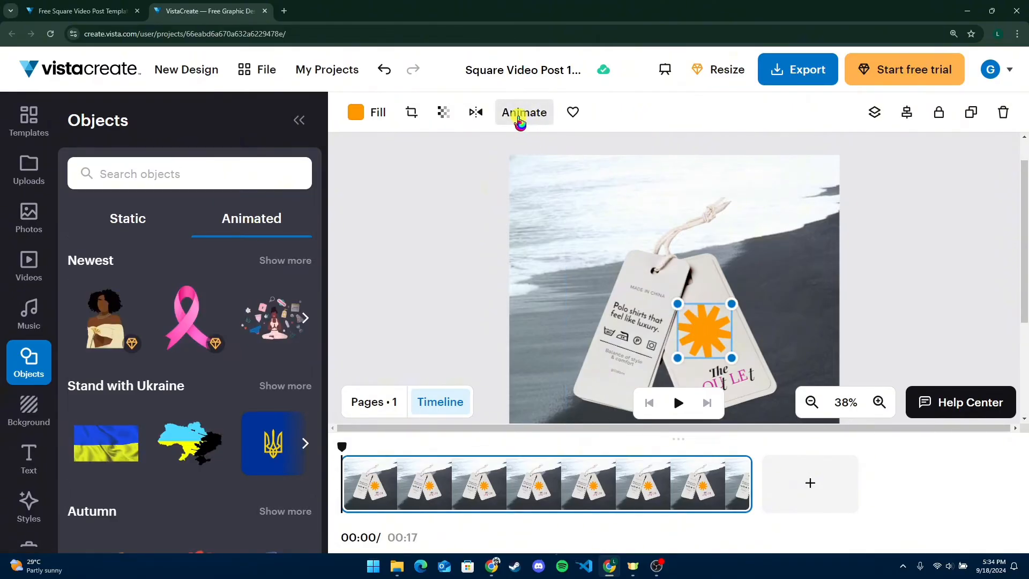
pyautogui.click(530, 113)
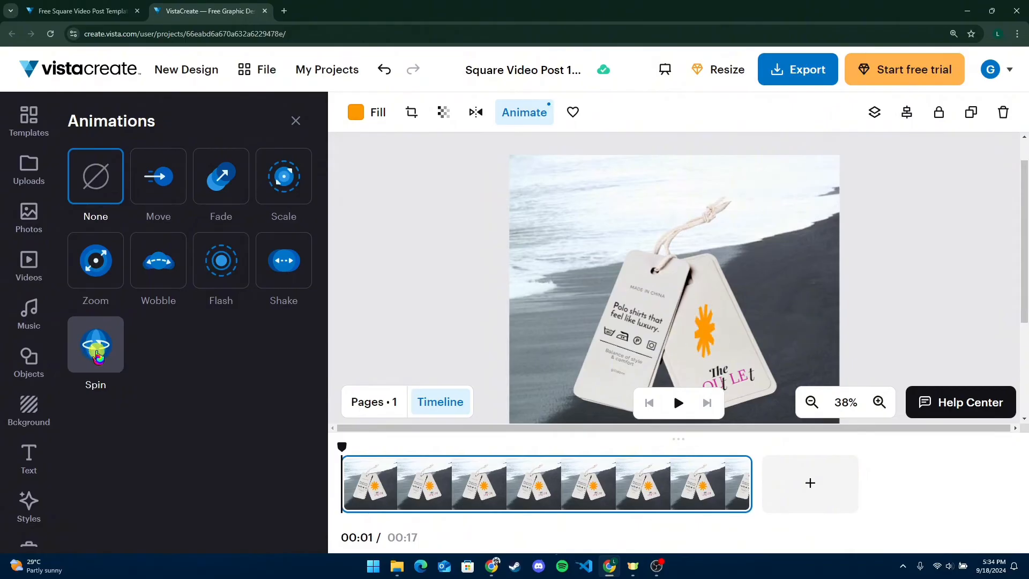
pyautogui.click(86, 355)
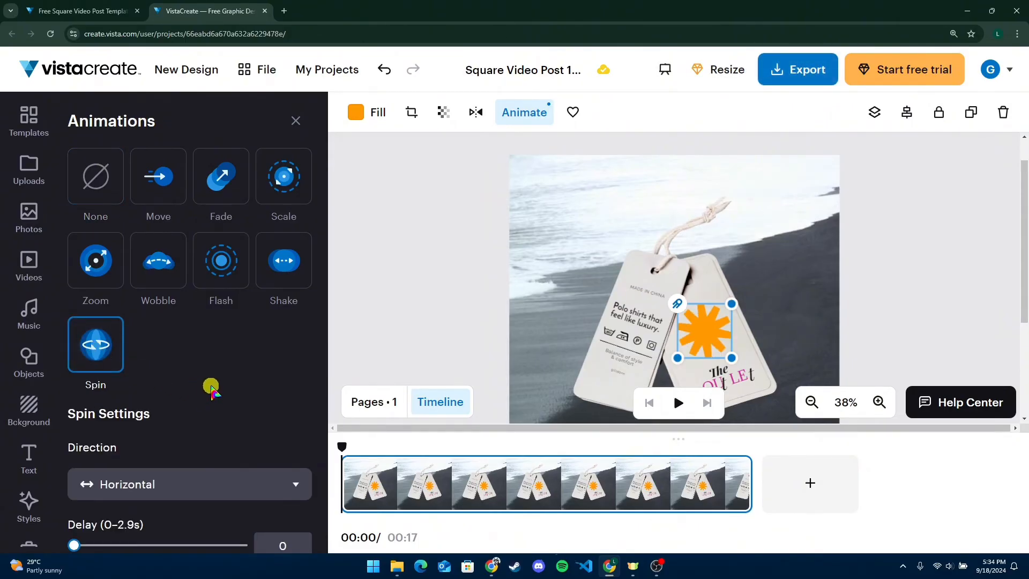
pyautogui.scroll(-1, 216, 390)
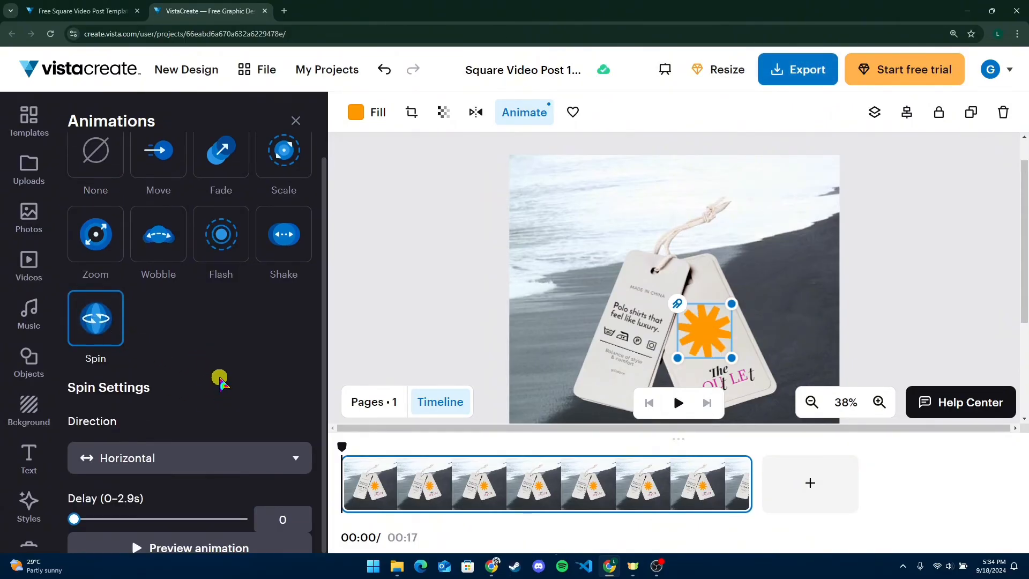
pyautogui.scroll(1, 220, 381)
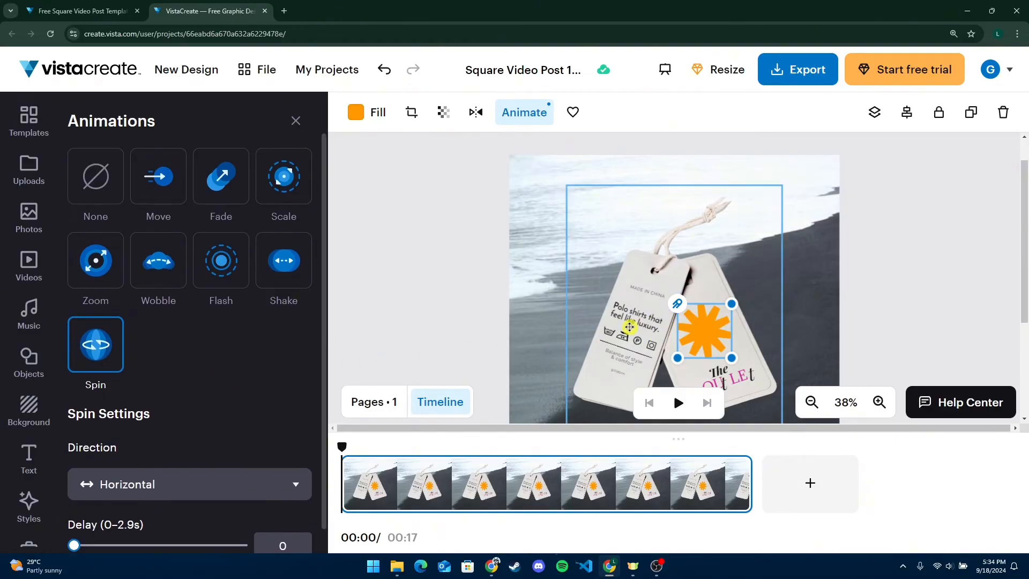
# Step: Apply the Wobble animation to the "Polo shirts that feel like luxury." text and play back the video design
pyautogui.click(645, 316)
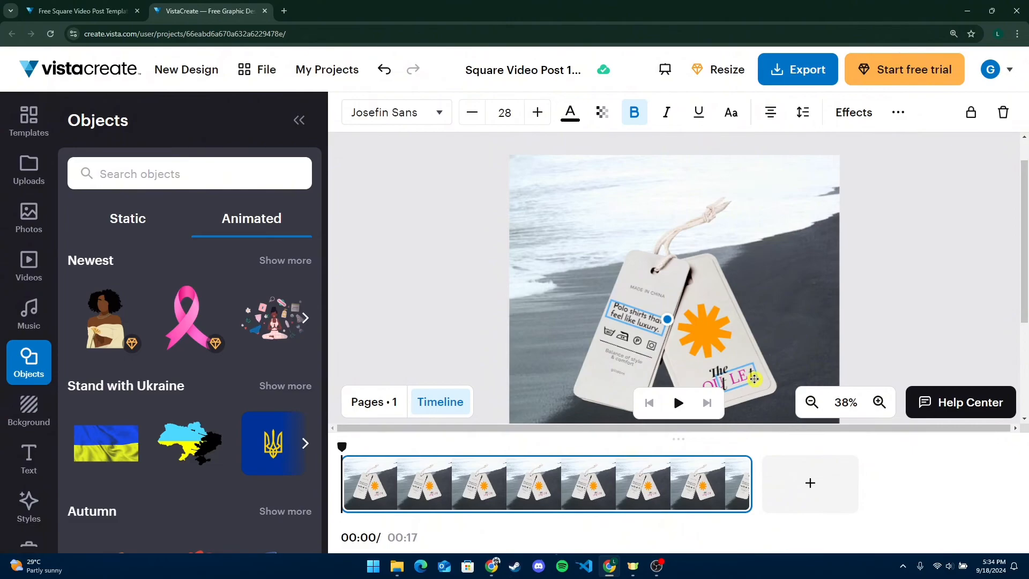
pyautogui.click(898, 112)
pyautogui.click(740, 154)
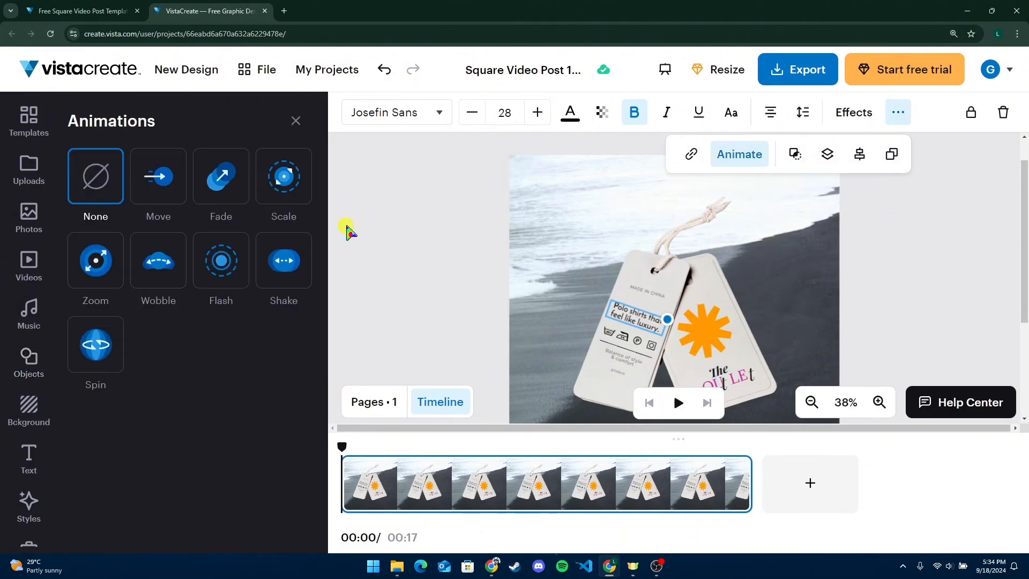
pyautogui.click(156, 260)
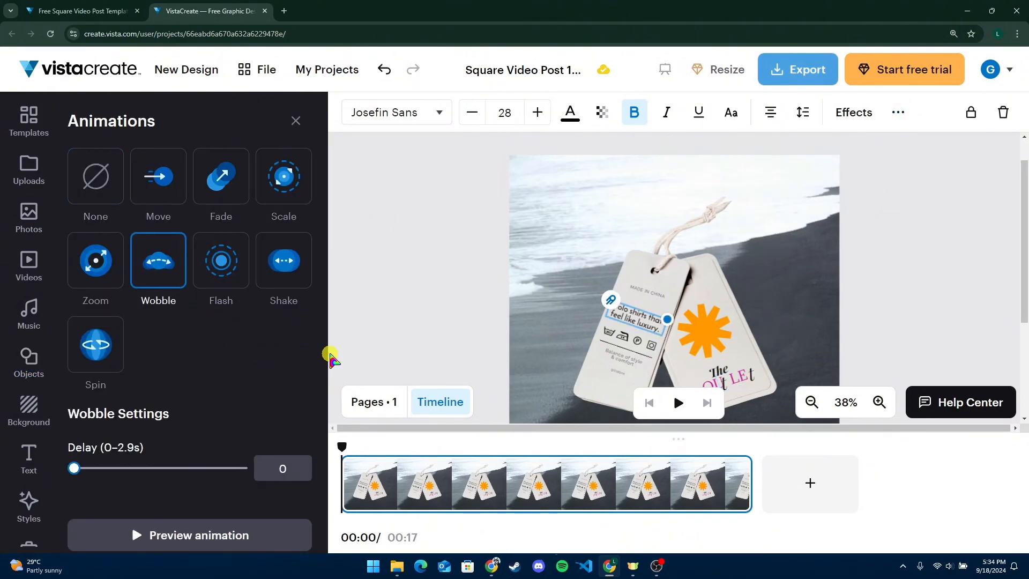
pyautogui.scroll(-2, 401, 335)
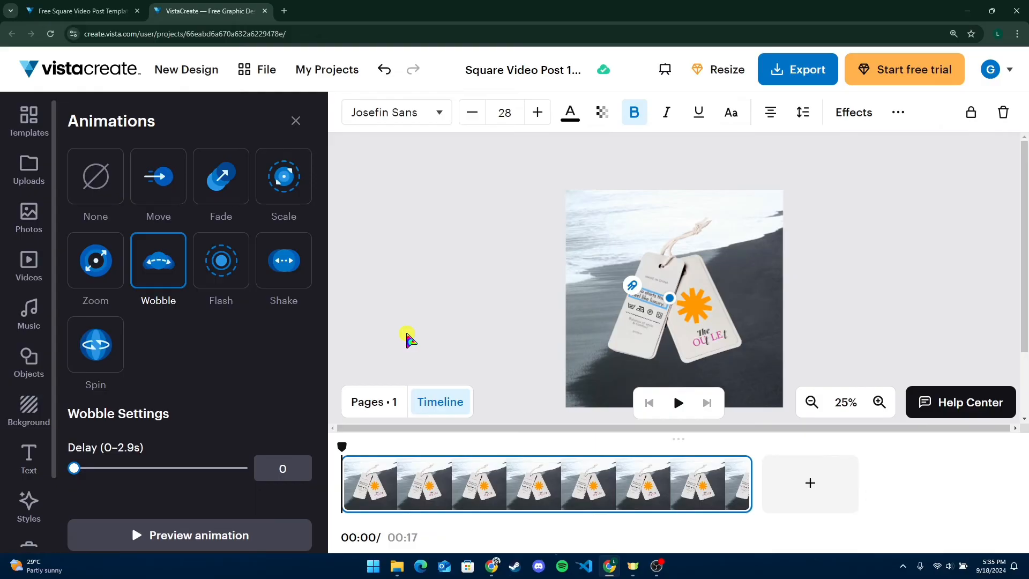
pyautogui.click(678, 402)
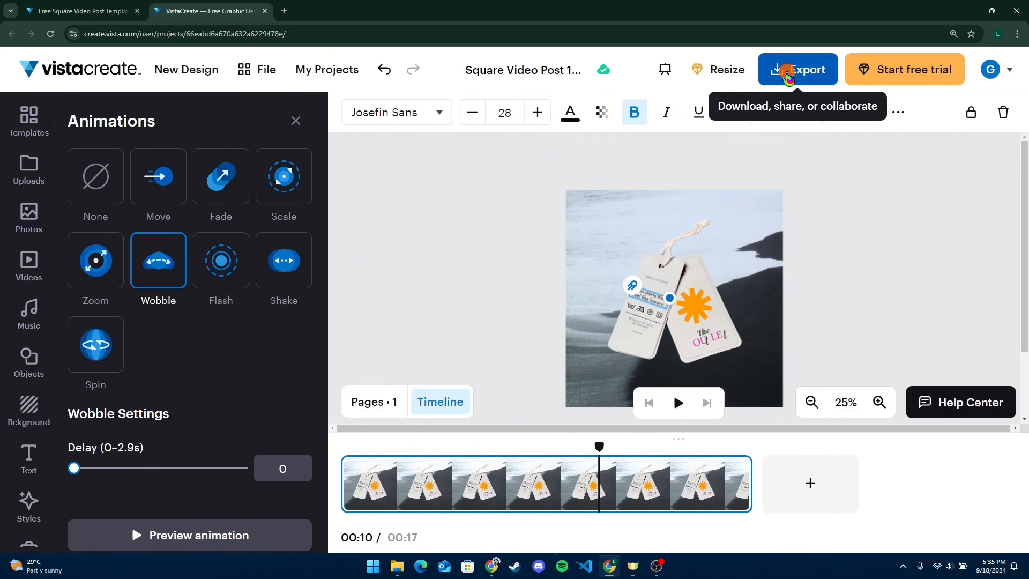
# Step: Examine the file formats offered for exporting the design and close the export options without downloading
pyautogui.click(788, 77)
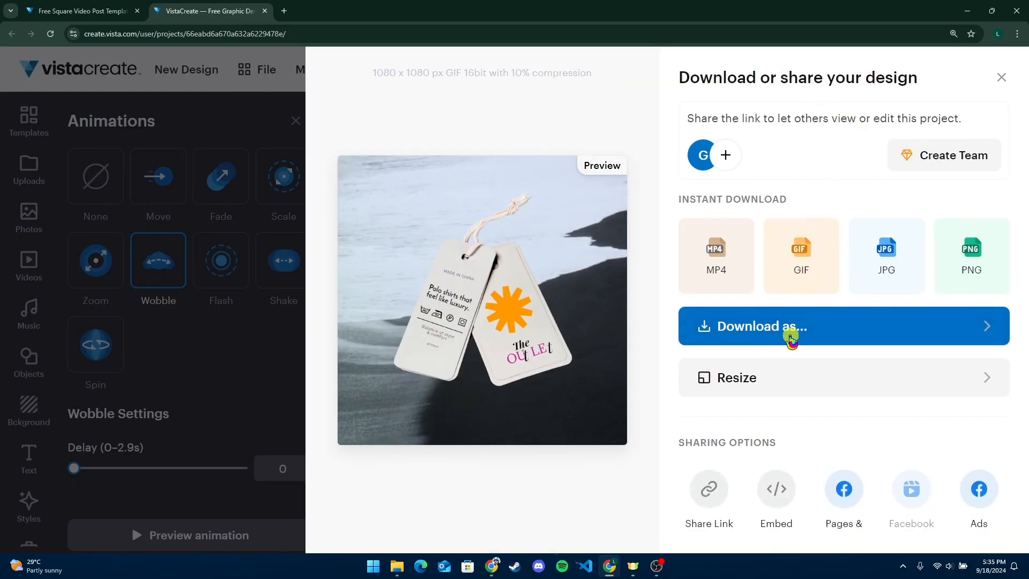
pyautogui.click(821, 333)
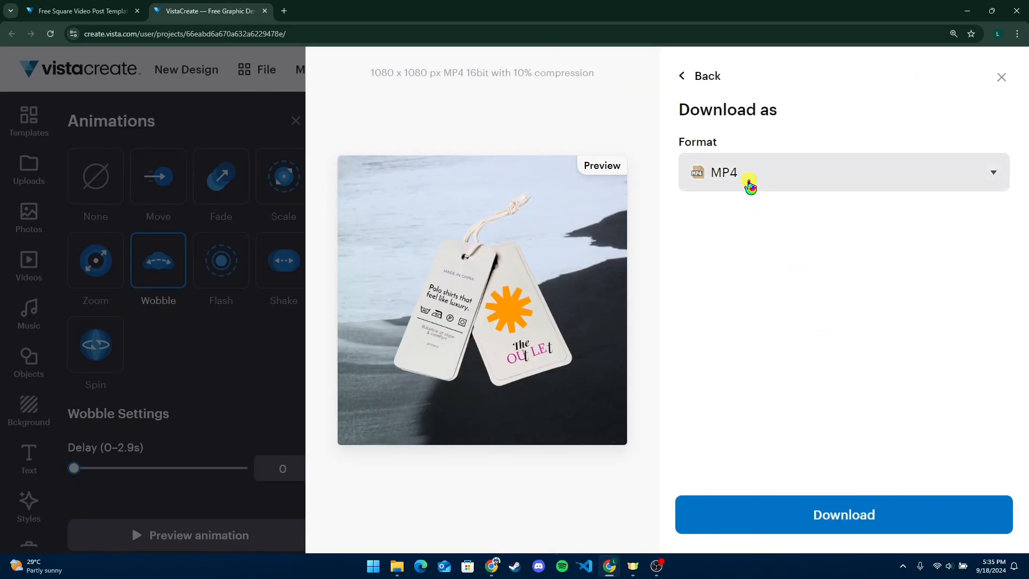
pyautogui.click(740, 177)
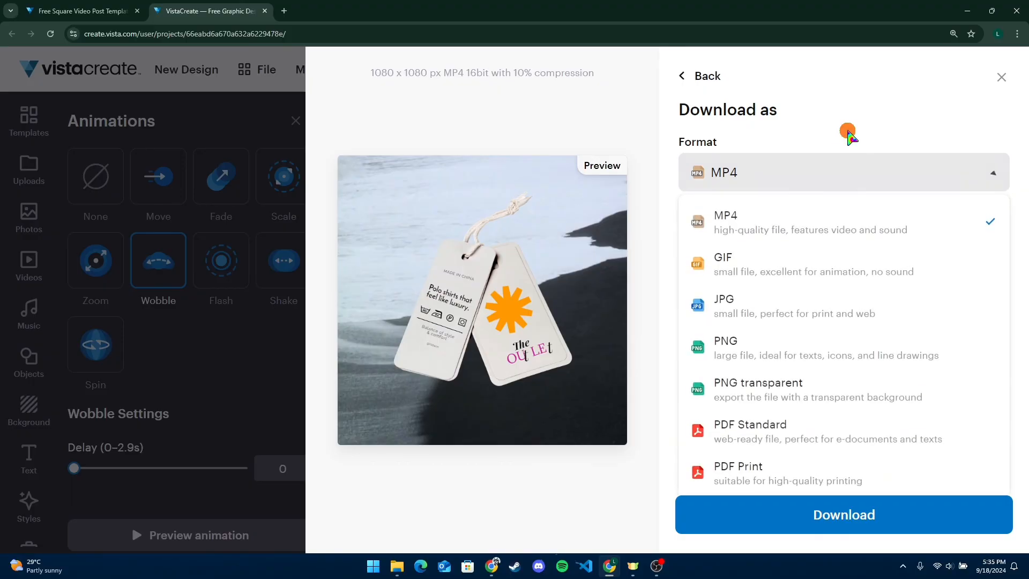
pyautogui.click(850, 135)
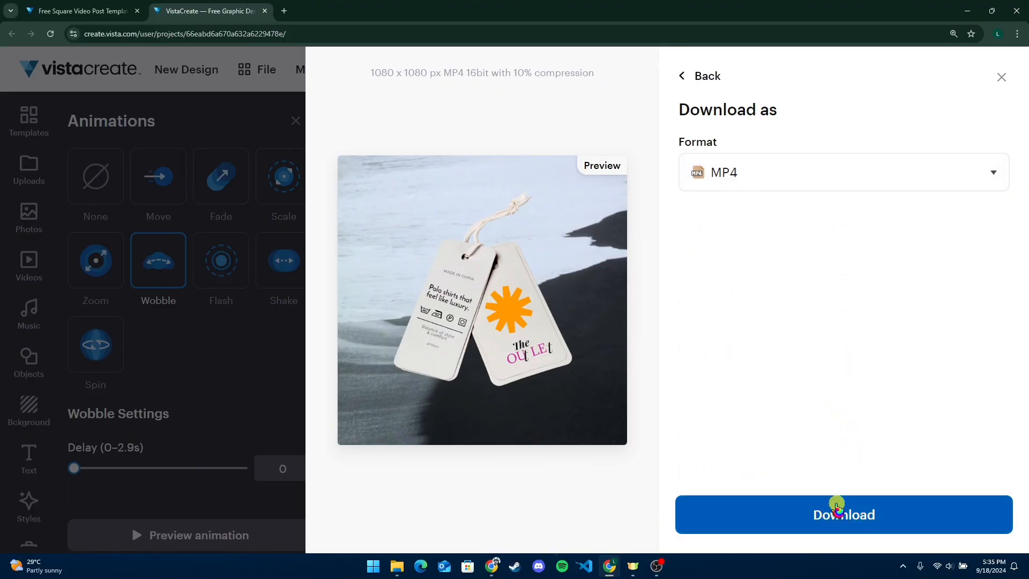
pyautogui.click(1000, 81)
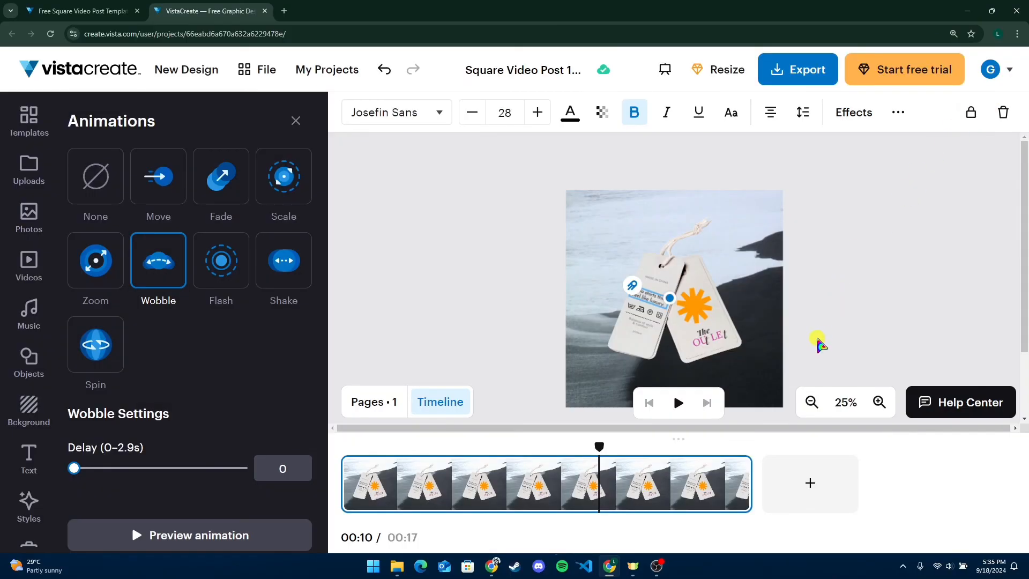